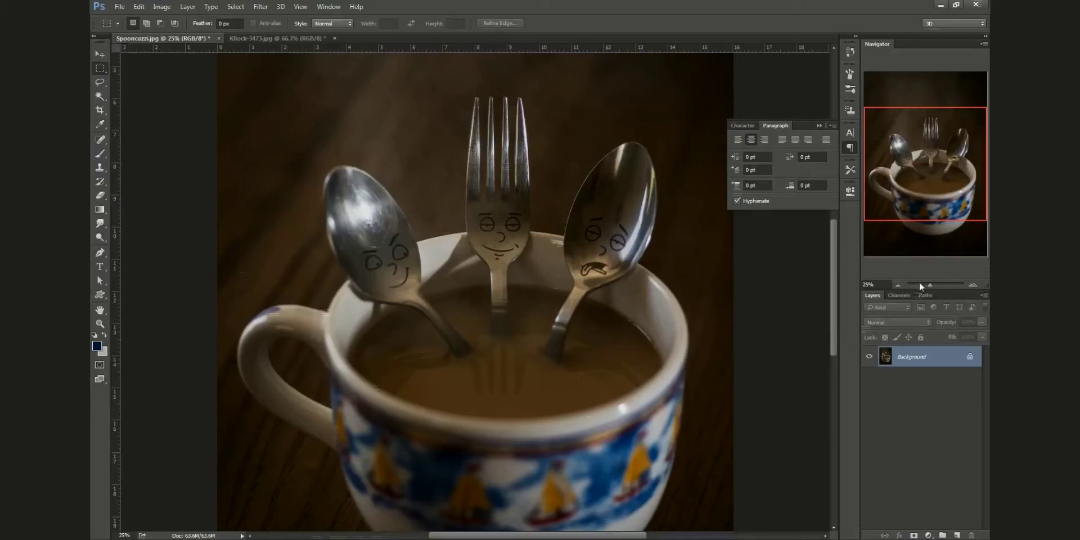
# Zoom the spoons-in-coffee photo out to 16.67% so the whole image fits in view
pyautogui.click(899, 287)
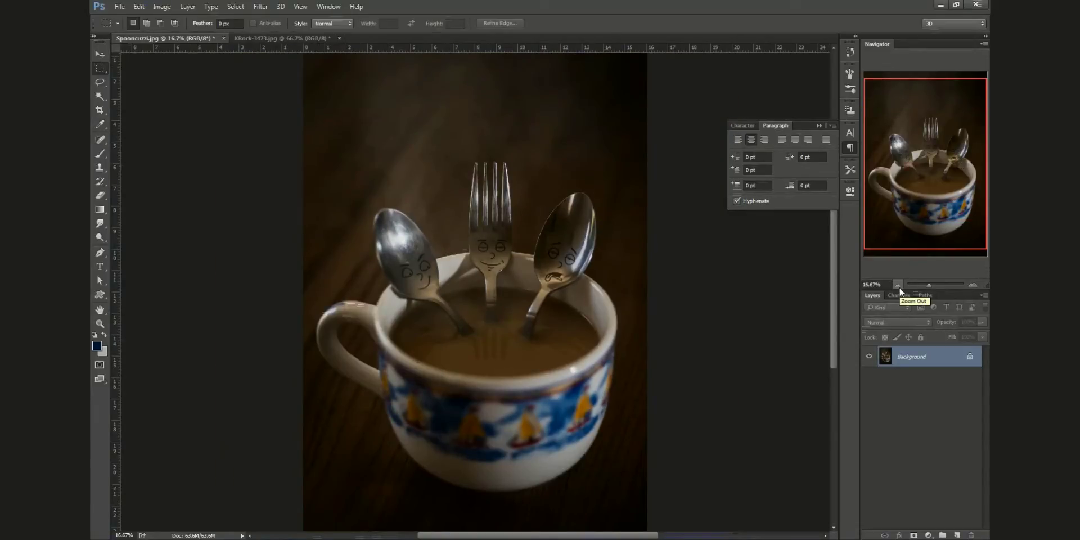
pyautogui.click(899, 287)
pyautogui.click(973, 285)
# Add a new Layer 1 above the photo and choose a dark navy foreground colour
pyautogui.click(958, 535)
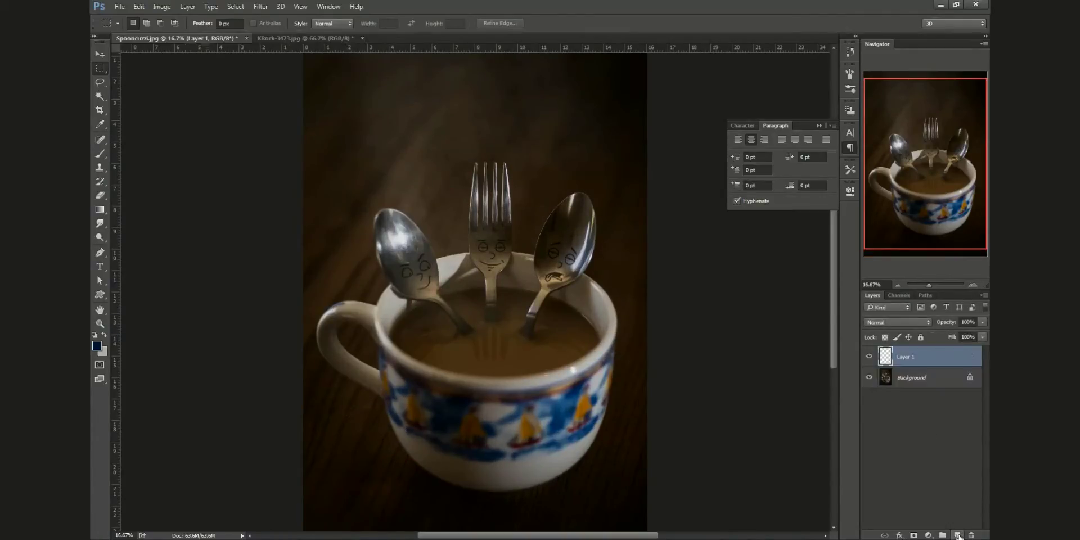
pyautogui.click(97, 345)
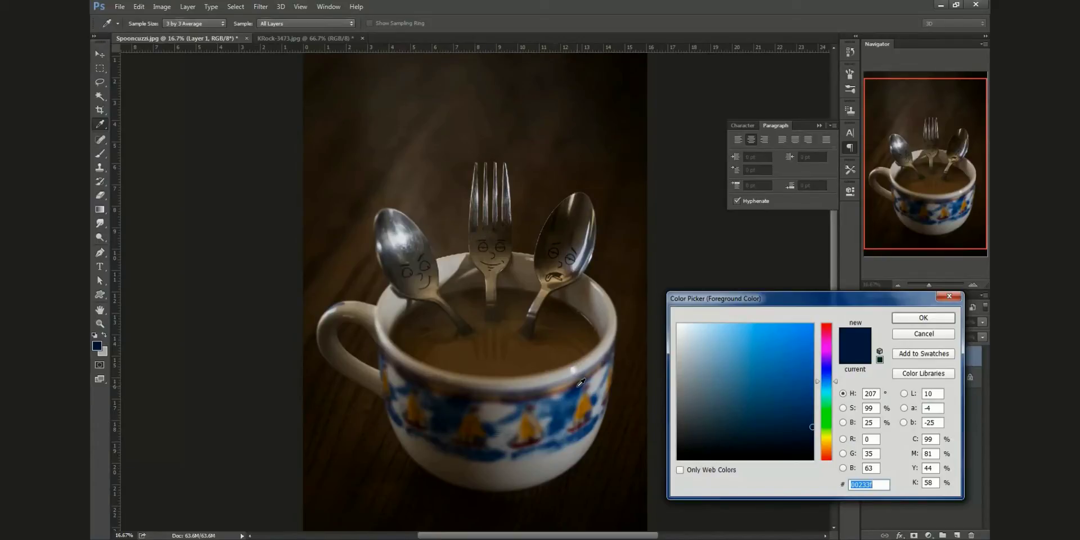
pyautogui.click(912, 319)
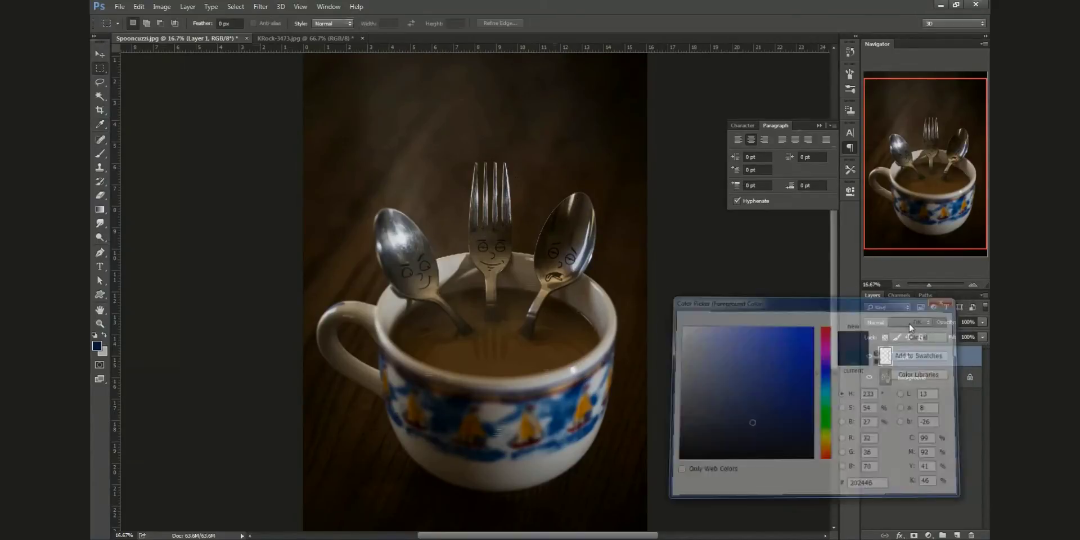
# Fill Layer 1 with the navy colour and set its blend mode to Lighten
pyautogui.hotkey('alt', 'BackSpace')
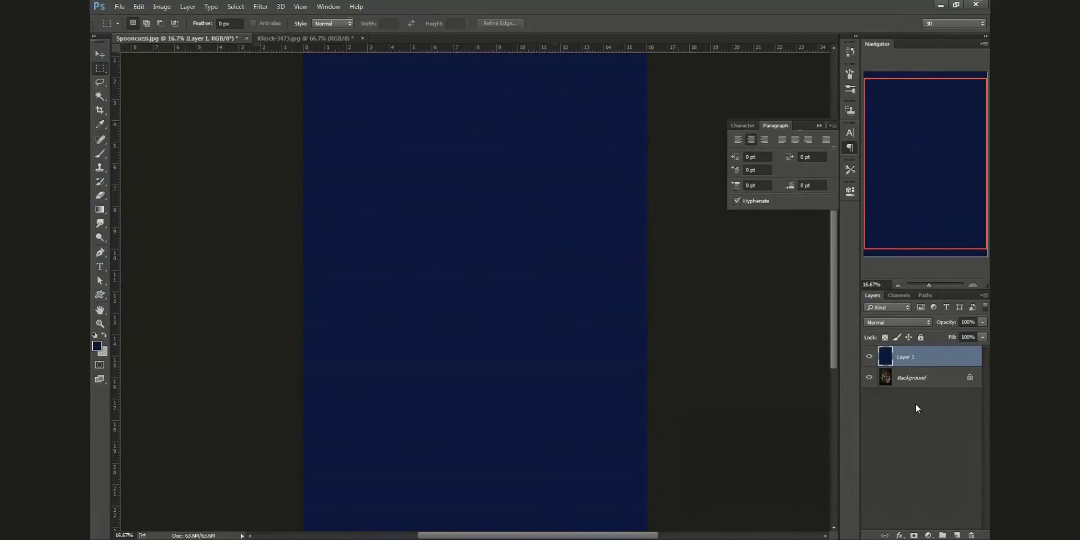
pyautogui.click(908, 323)
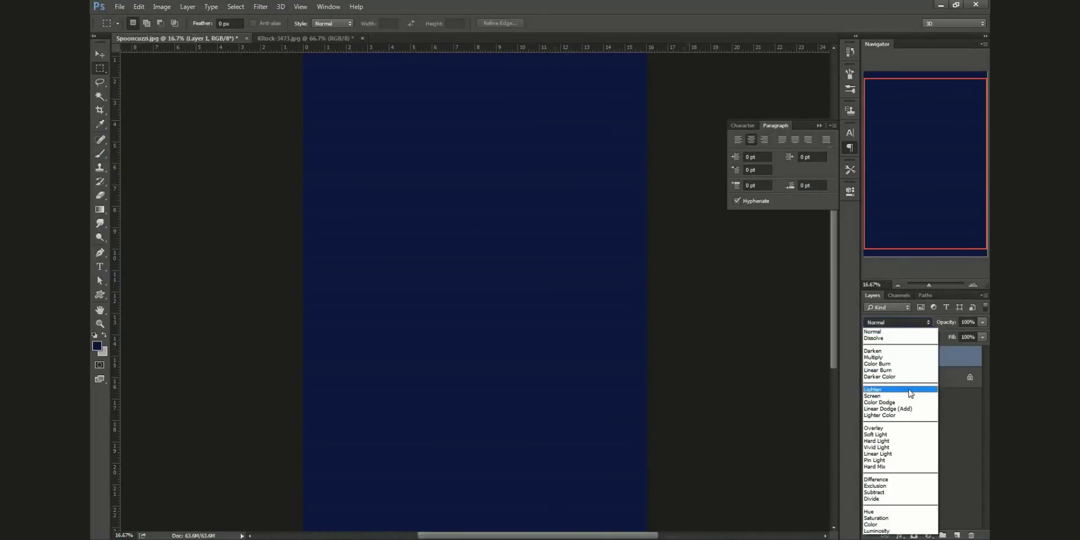
pyautogui.click(911, 390)
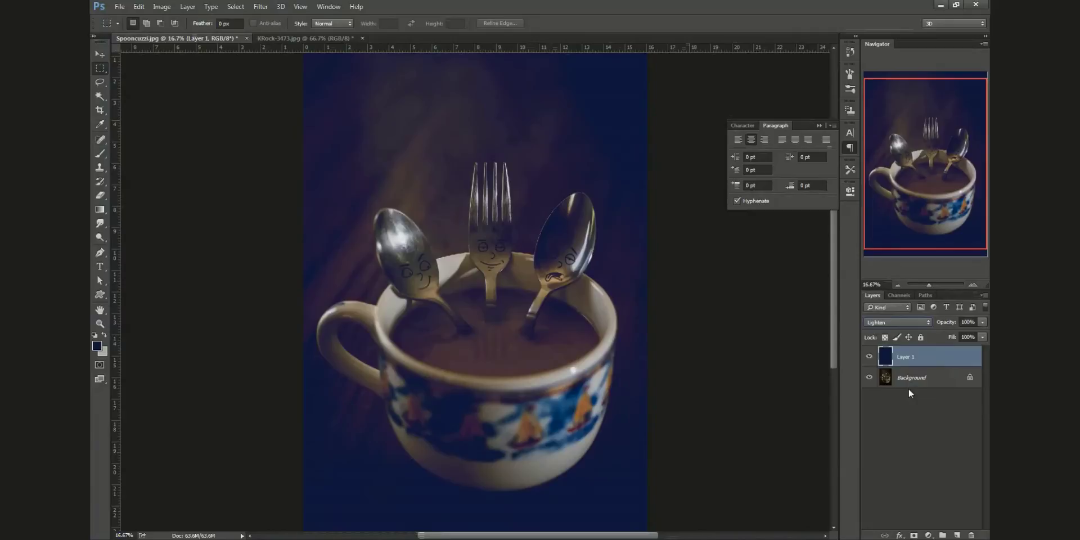
# Zoom out and toggle Layer 1's visibility to compare the blue tint with the original
pyautogui.click(897, 285)
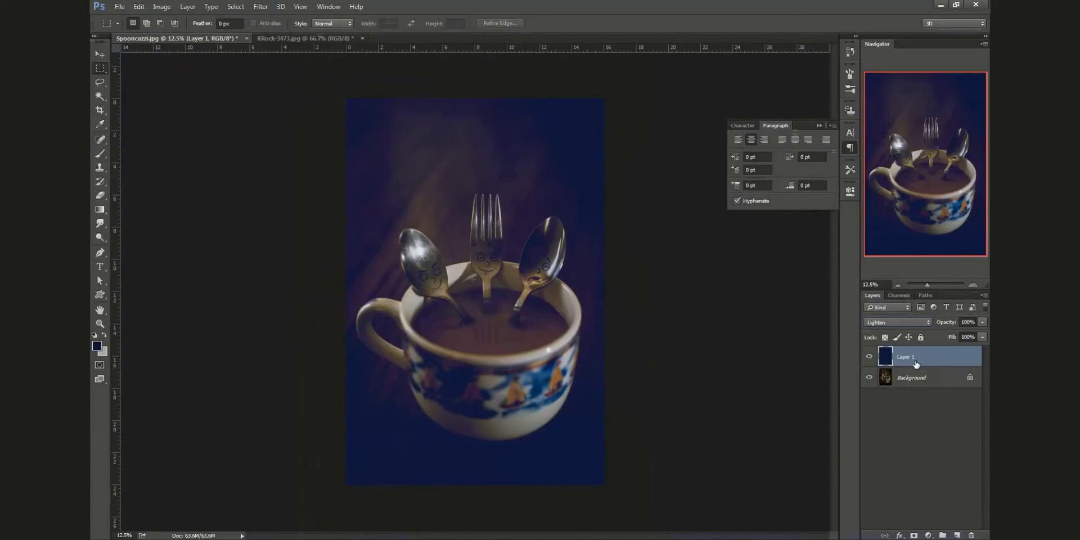
pyautogui.click(869, 358)
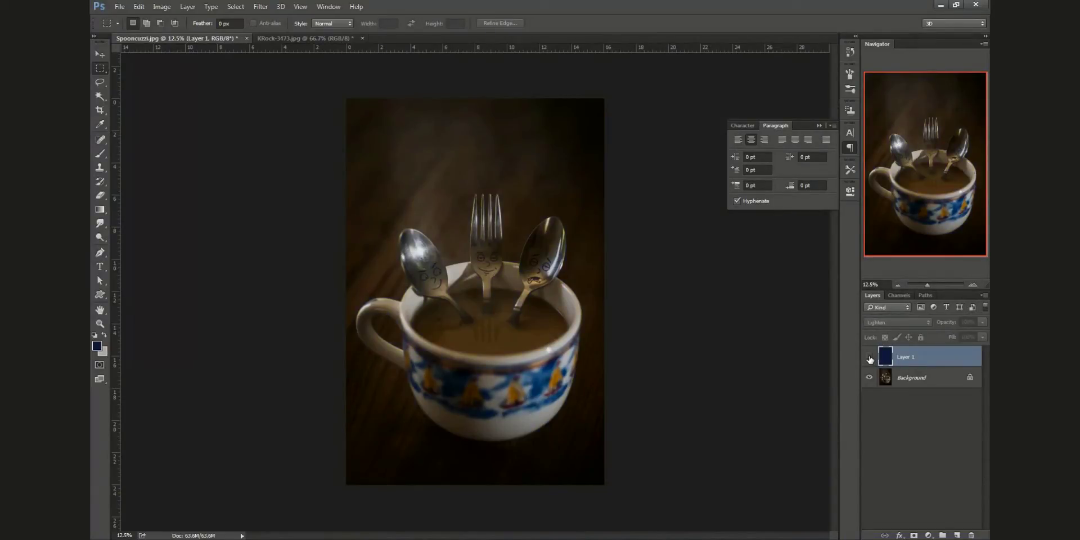
pyautogui.click(869, 358)
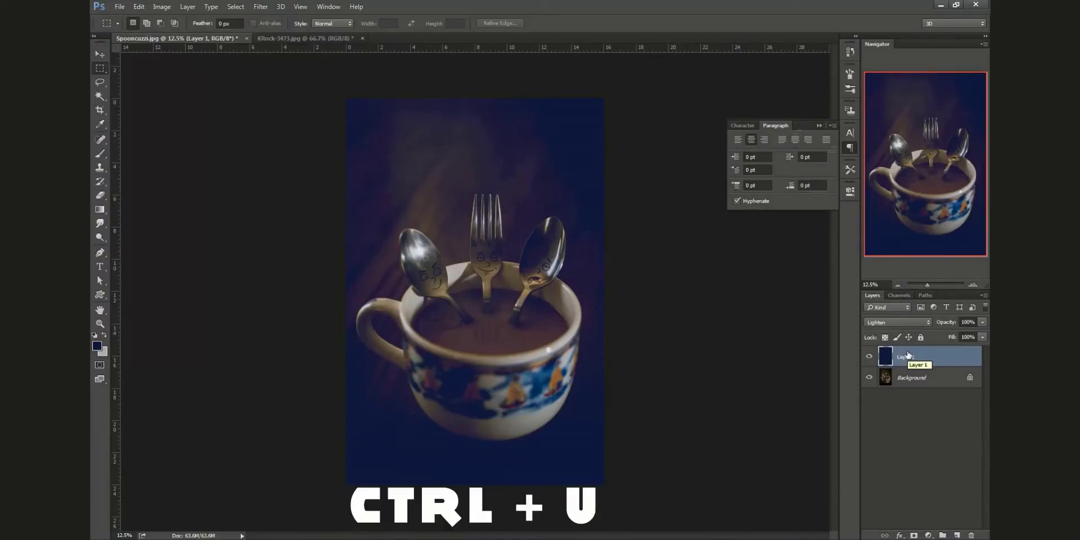
# Apply Hue/Saturation to Layer 1 with Hue +13, Saturation -2, and Lightness far left, then compare
pyautogui.hotkey('ctrl', 'u')
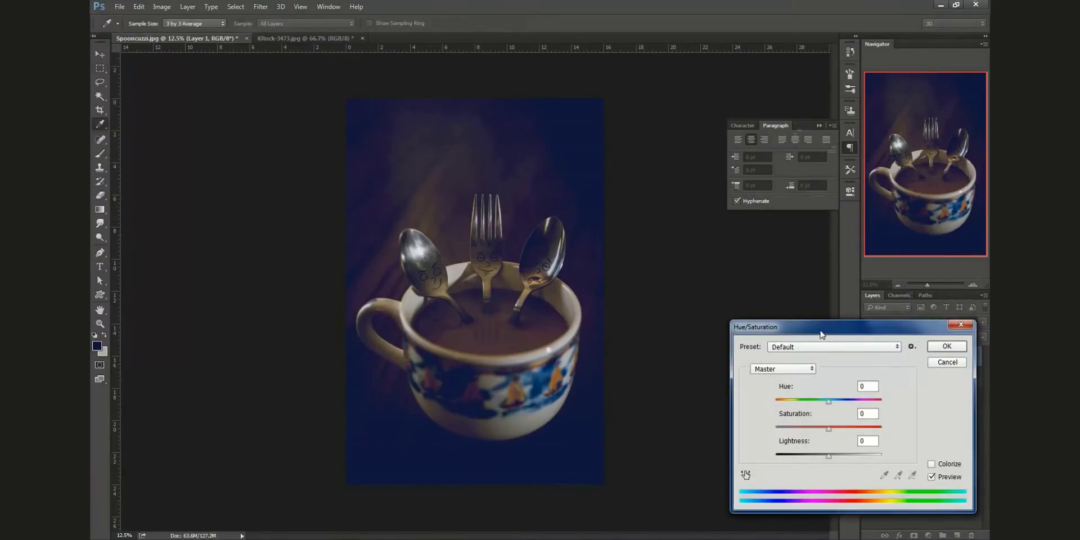
pyautogui.moveTo(820, 334); pyautogui.dragTo(186, 159)
pyautogui.moveTo(193, 252)
pyautogui.mouseDown()
pyautogui.moveTo(246, 257)
pyautogui.moveTo(154, 264)
pyautogui.moveTo(193, 265)
pyautogui.mouseUp()
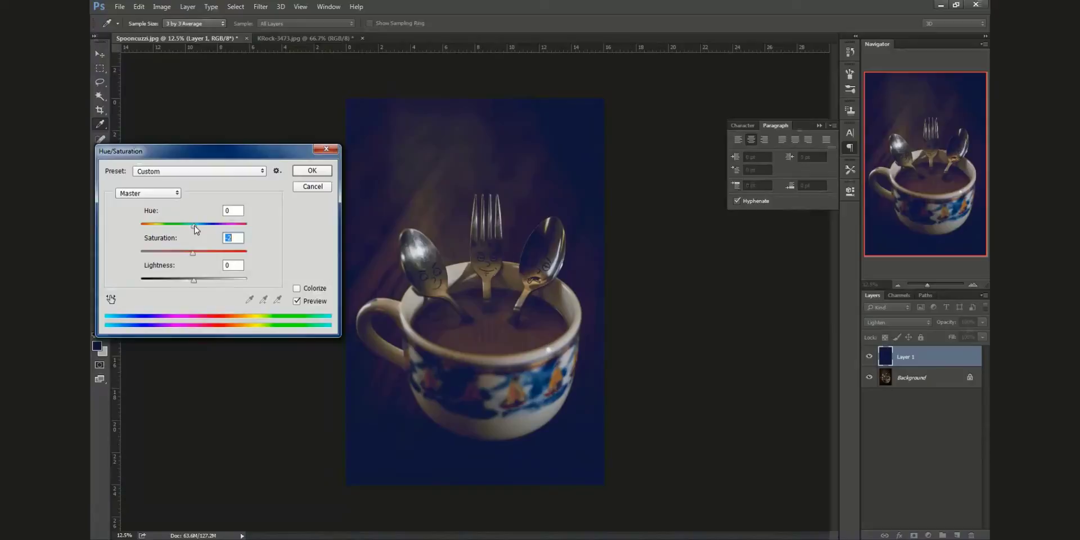
pyautogui.moveTo(194, 226)
pyautogui.mouseDown()
pyautogui.moveTo(142, 233)
pyautogui.moveTo(237, 237)
pyautogui.moveTo(204, 236)
pyautogui.mouseUp()
pyautogui.moveTo(193, 281); pyautogui.dragTo(178, 285)
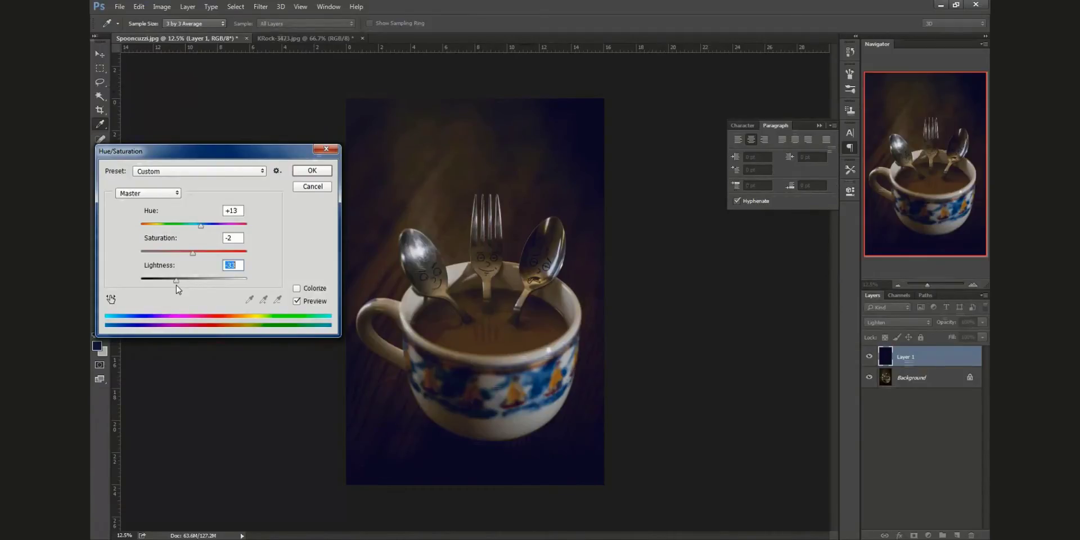
pyautogui.moveTo(177, 286)
pyautogui.mouseDown()
pyautogui.moveTo(136, 290)
pyautogui.moveTo(244, 284)
pyautogui.moveTo(170, 284)
pyautogui.mouseUp()
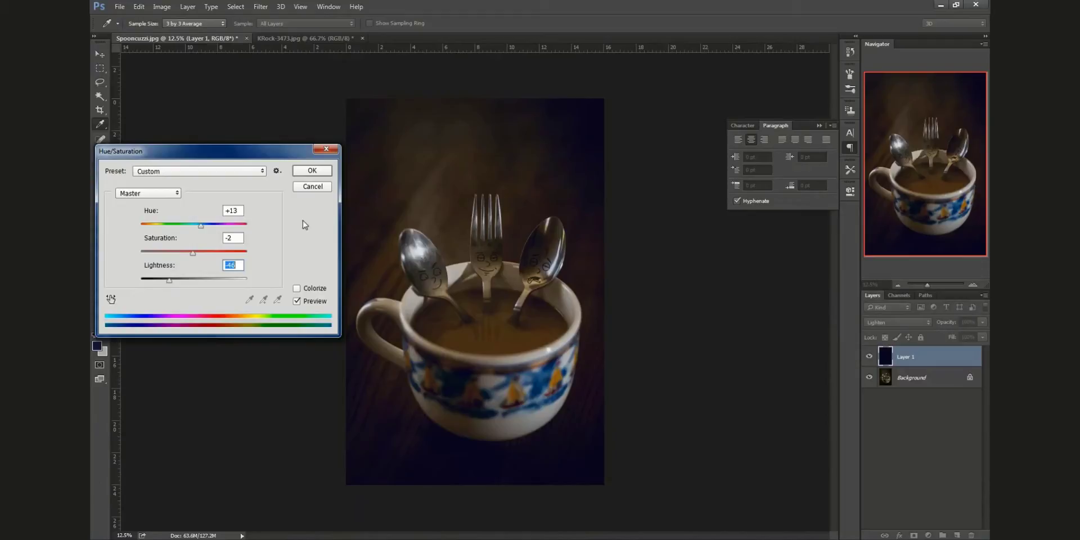
pyautogui.click(312, 171)
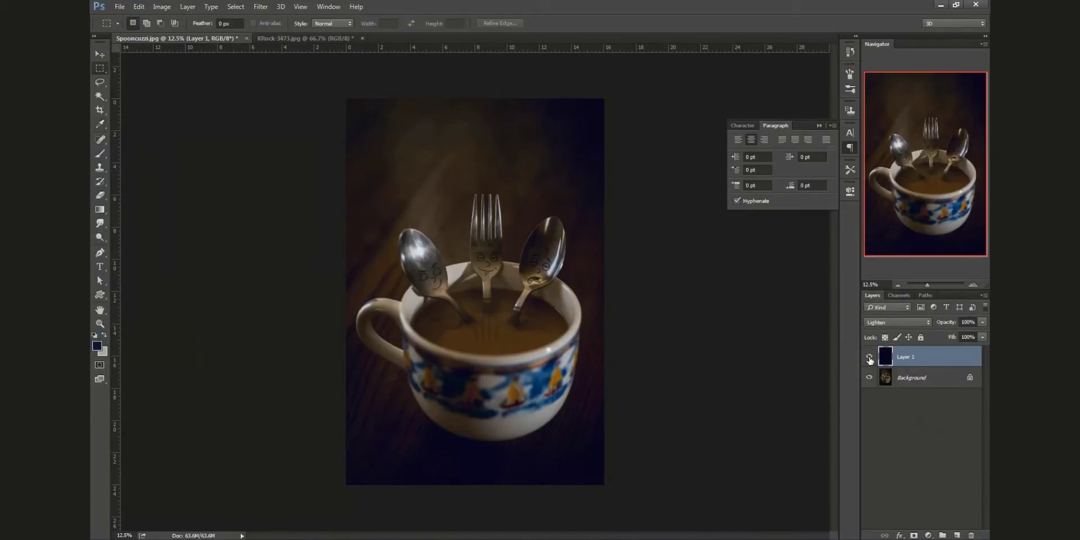
pyautogui.click(869, 357)
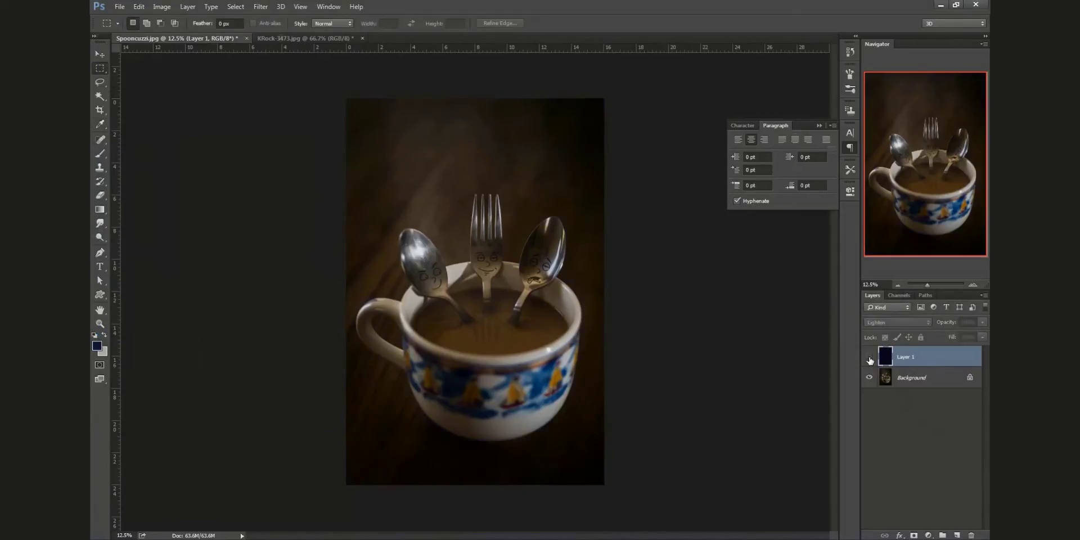
pyautogui.click(869, 357)
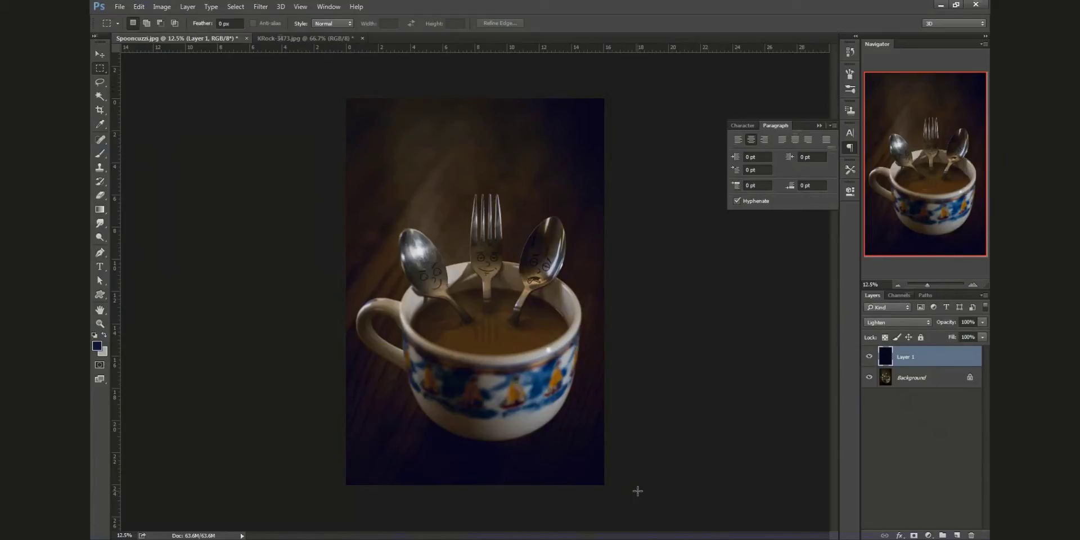
# Add Layer 2 filled with light grey #b6b4b1 and blend it in Darken mode
pyautogui.hotkey('shift', 'alt', 'n')
pyautogui.click(958, 535)
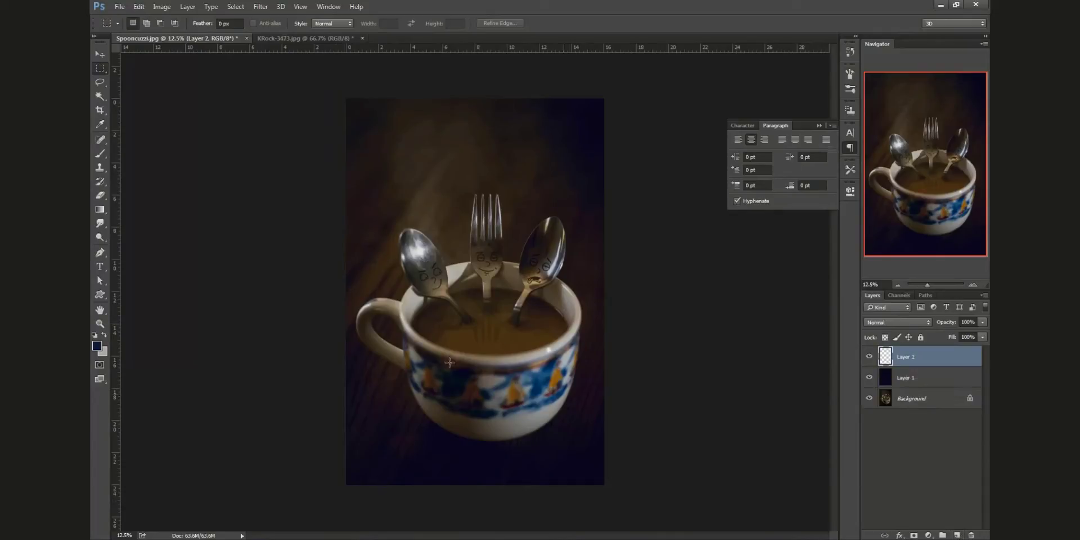
pyautogui.click(97, 345)
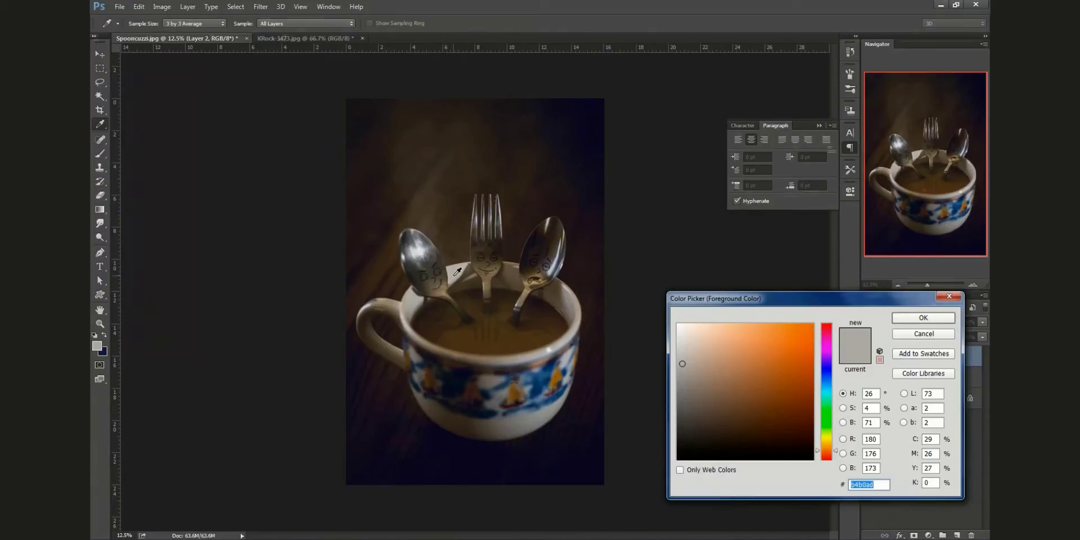
pyautogui.click(923, 318)
pyautogui.press('m')
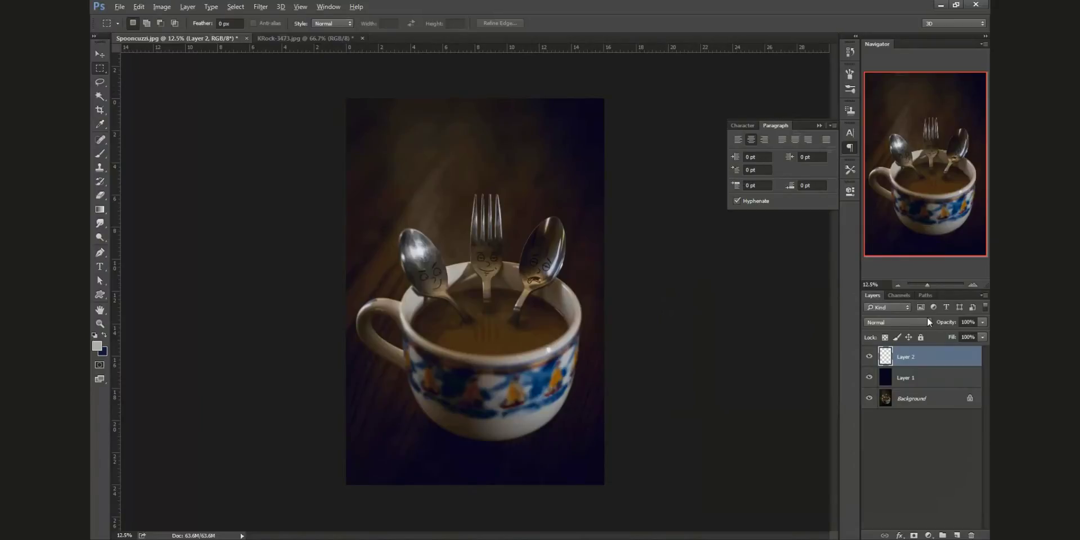
pyautogui.hotkey('alt', 'BackSpace')
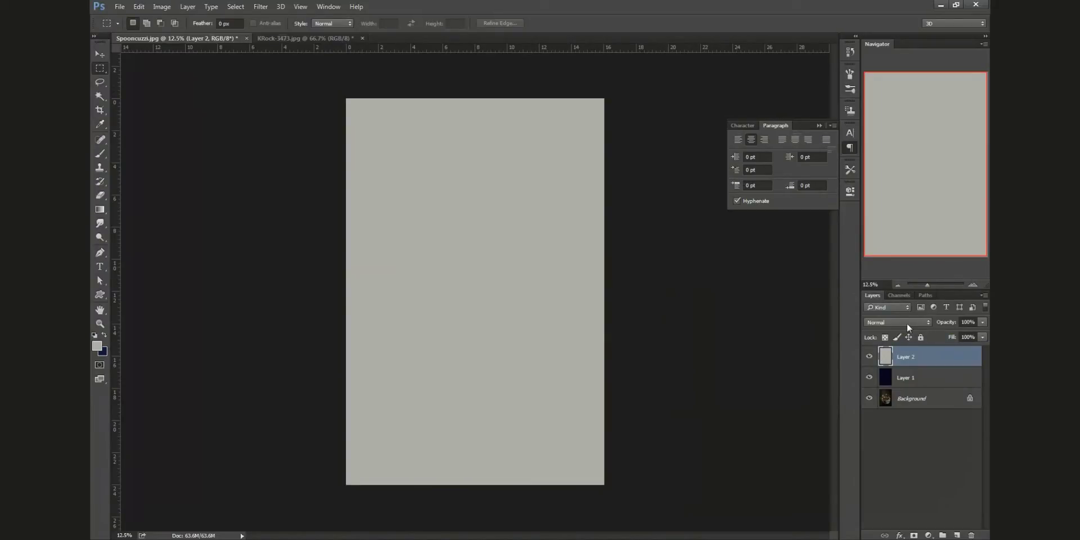
pyautogui.click(906, 326)
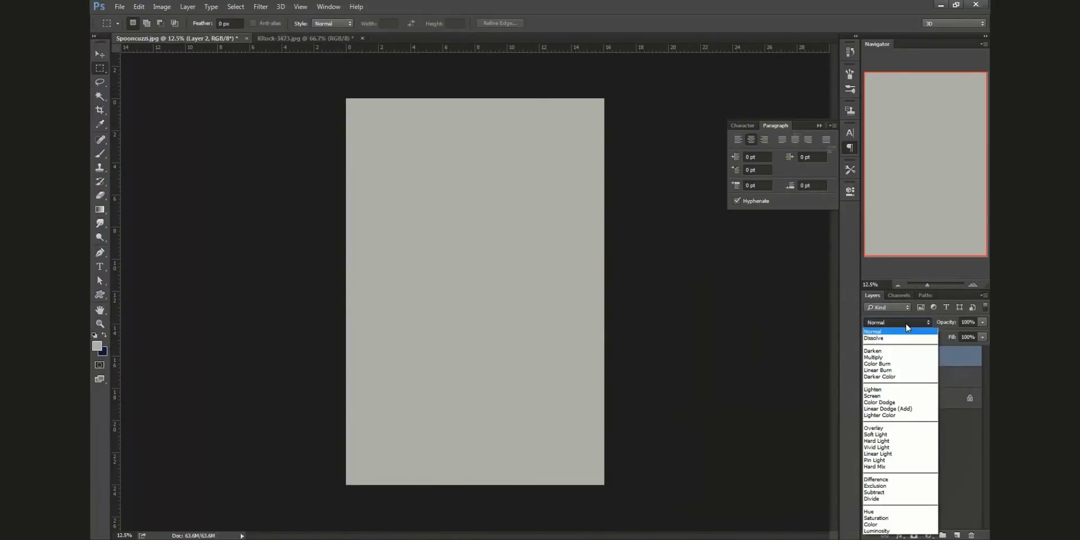
pyautogui.click(894, 354)
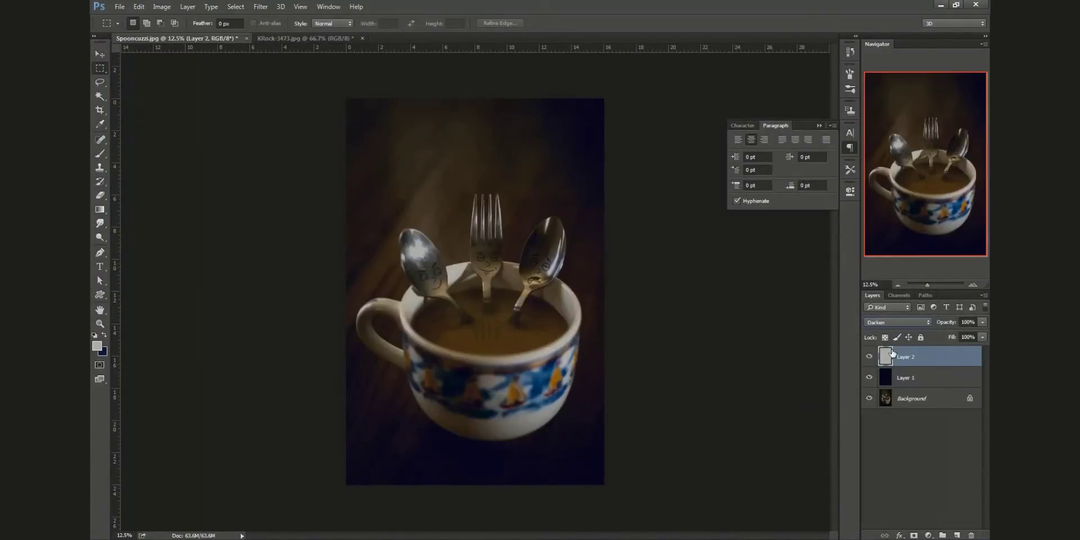
# Give Layer 2 a Hue/Saturation adjustment of Saturation +29 with raised Lightness
pyautogui.click(973, 285)
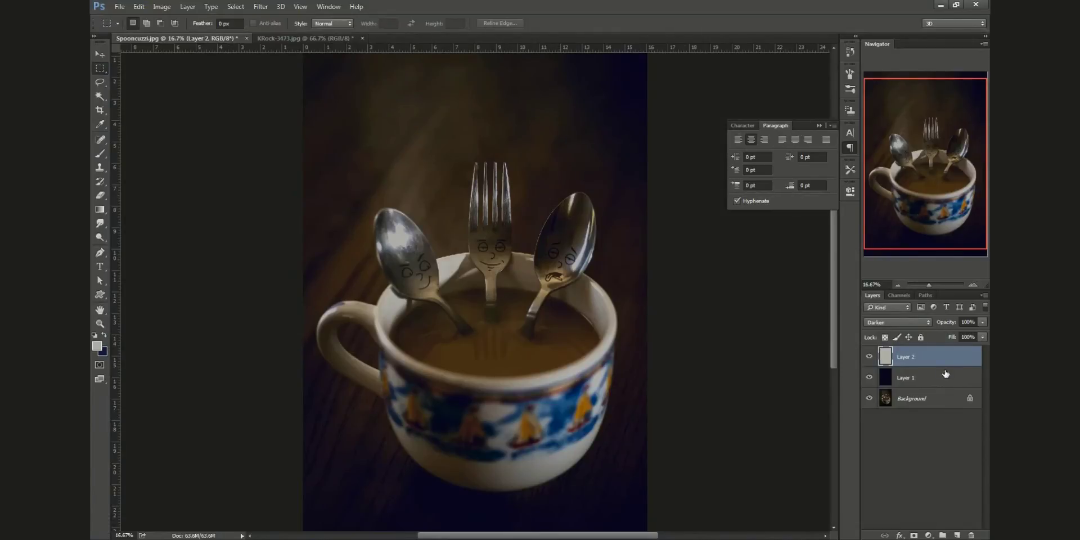
pyautogui.hotkey('ctrl', 'u')
pyautogui.moveTo(226, 156); pyautogui.dragTo(865, 278)
pyautogui.moveTo(834, 372); pyautogui.dragTo(824, 399)
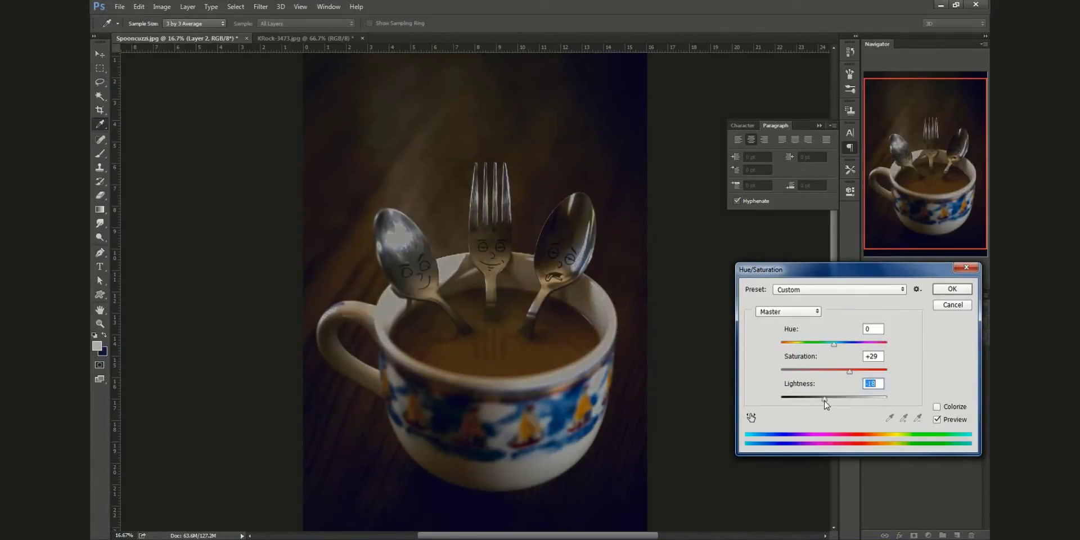
pyautogui.click(952, 289)
pyautogui.press('m')
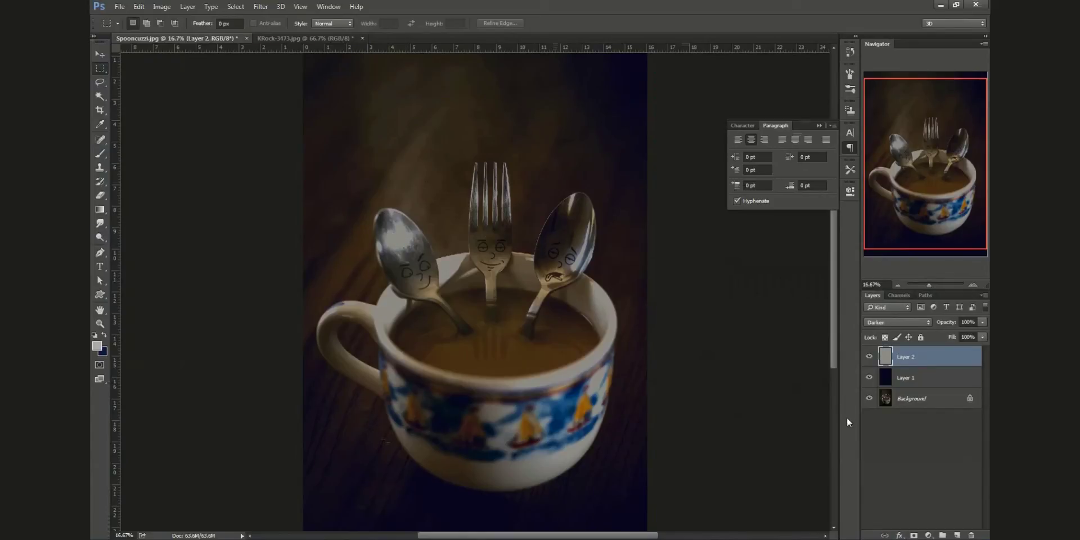
pyautogui.click(900, 286)
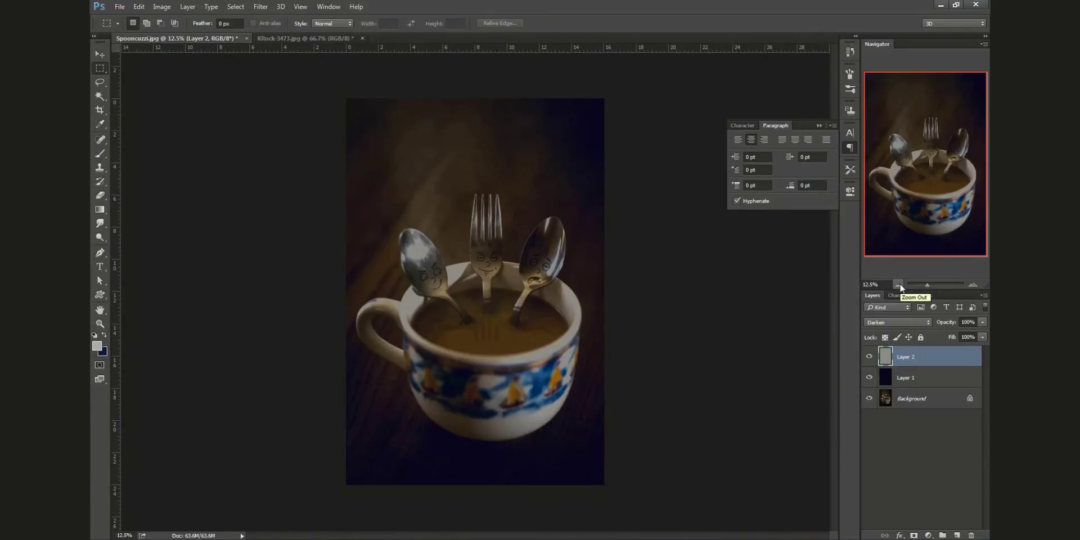
# In KRock-3473.jpg, add Layer 1 filled with navy #011a37 sampled from the photo, blended in Lighten mode
pyautogui.hotkey('ctrl', 'Tab')
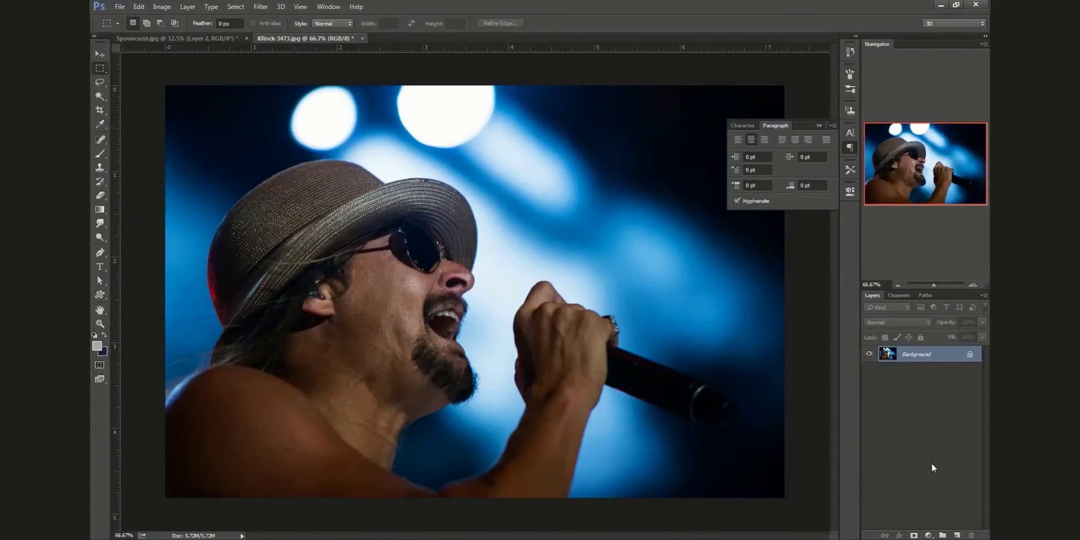
pyautogui.click(958, 535)
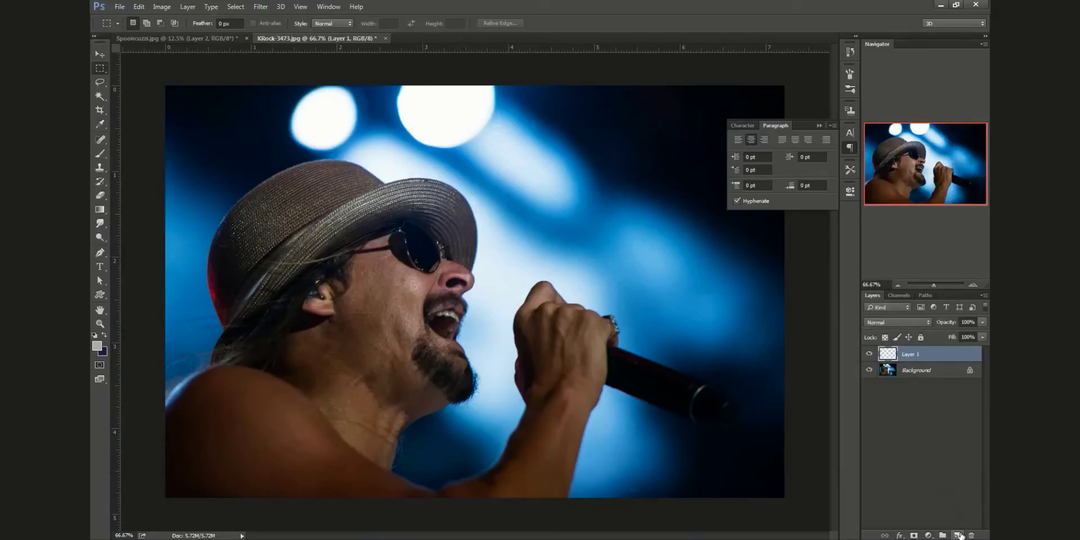
pyautogui.click(105, 336)
pyautogui.click(97, 346)
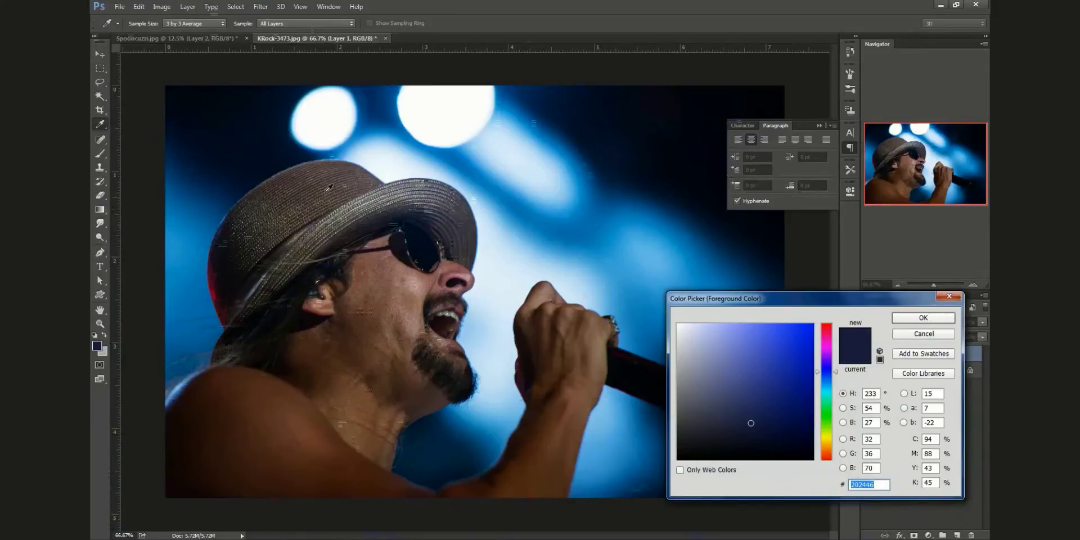
pyautogui.click(228, 181)
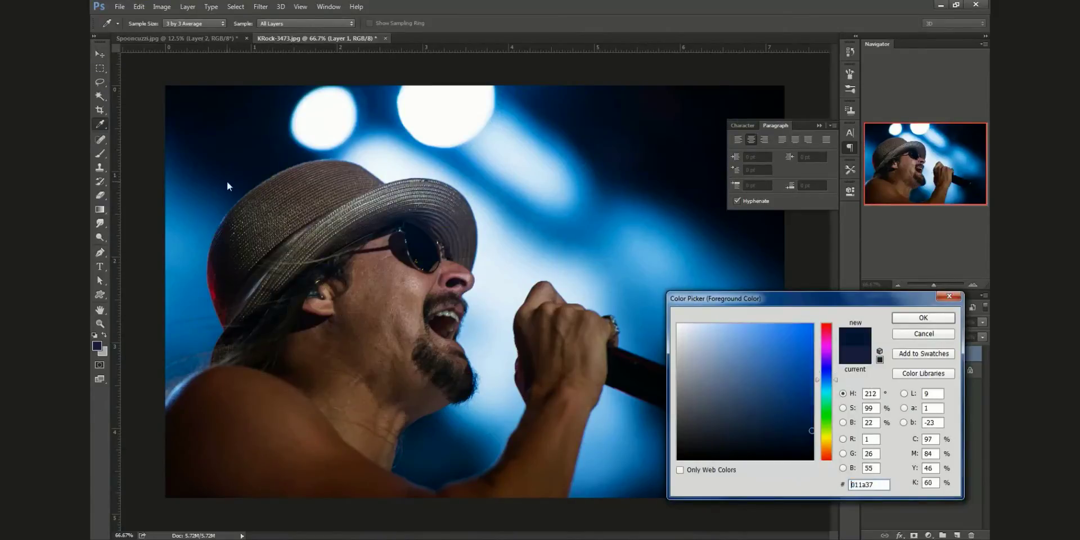
pyautogui.click(909, 317)
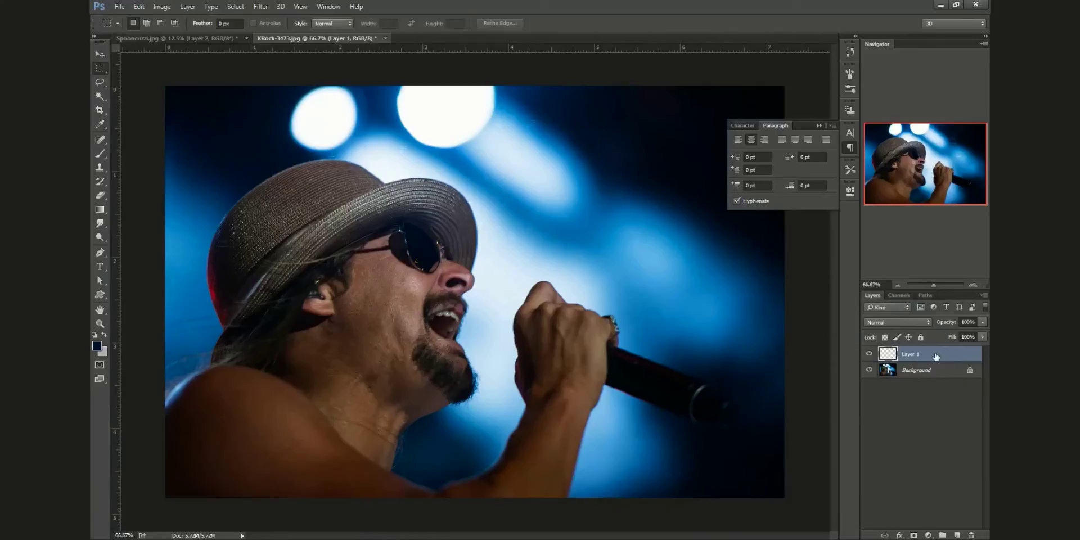
pyautogui.hotkey('alt', 'BackSpace')
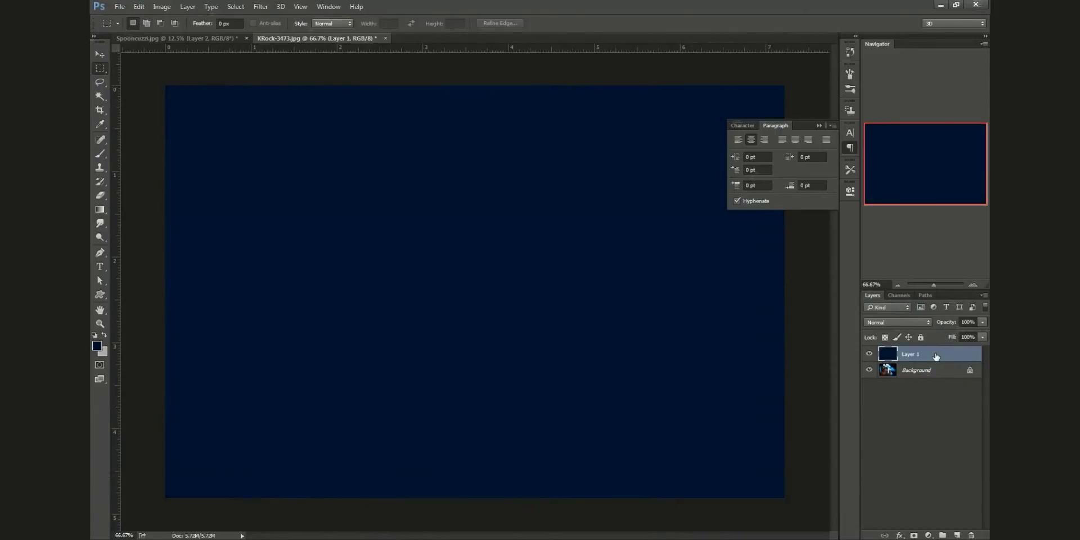
pyautogui.click(901, 322)
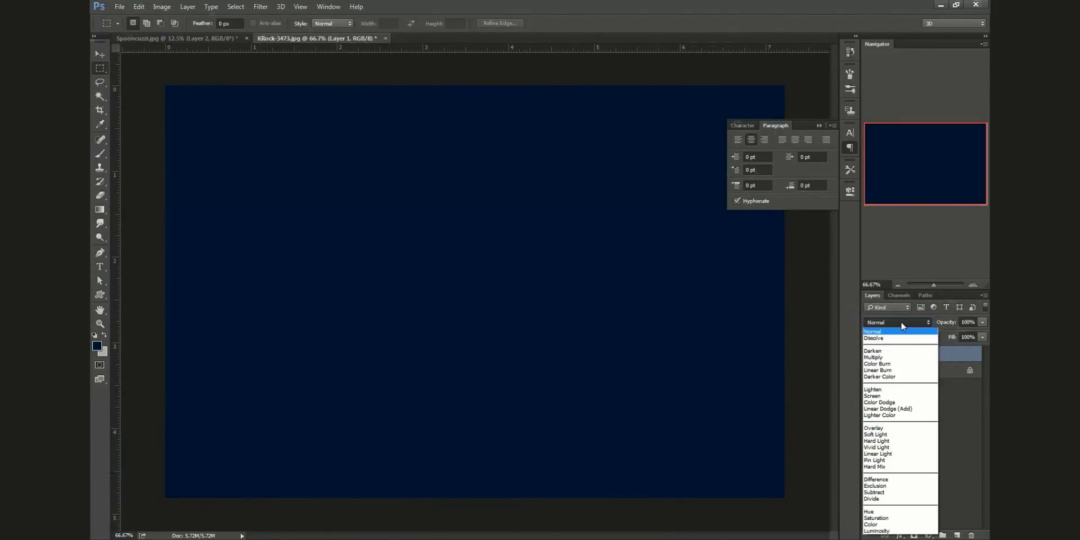
pyautogui.click(877, 389)
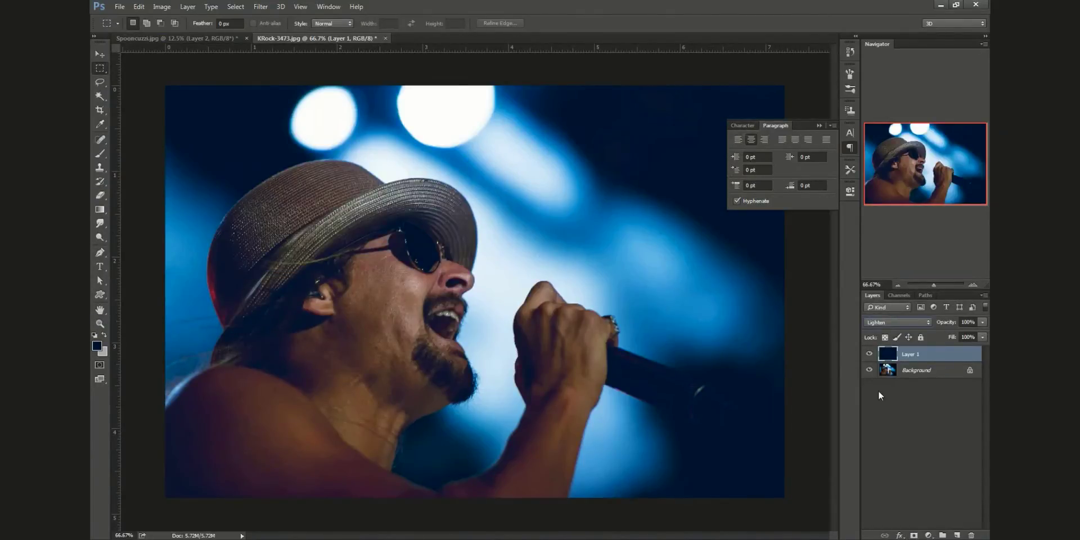
# Raise Layer 1's saturation to +22 and nudge its hue with Hue/Saturation
pyautogui.hotkey('ctrl', 'u')
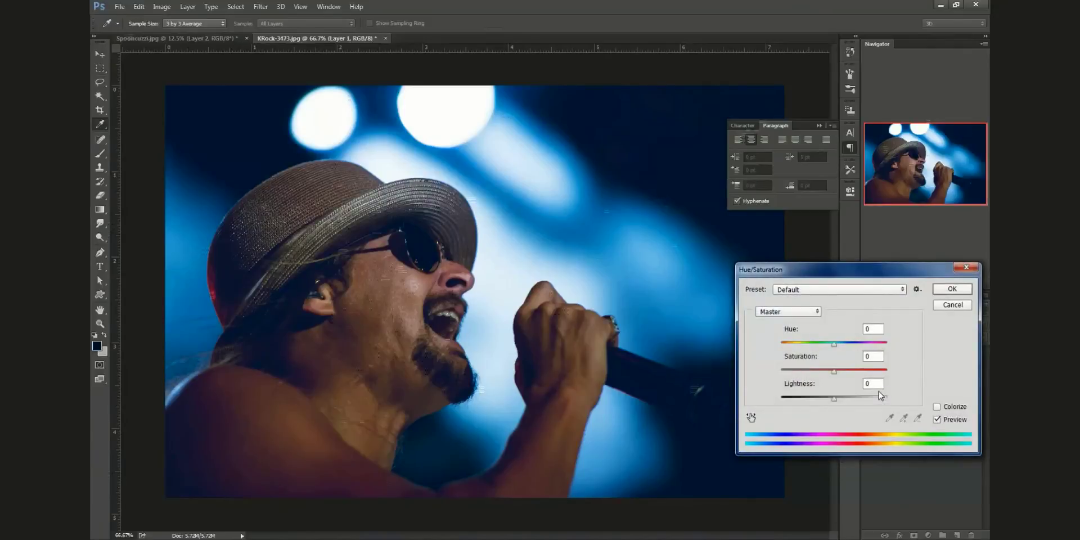
pyautogui.moveTo(834, 370); pyautogui.dragTo(839, 402)
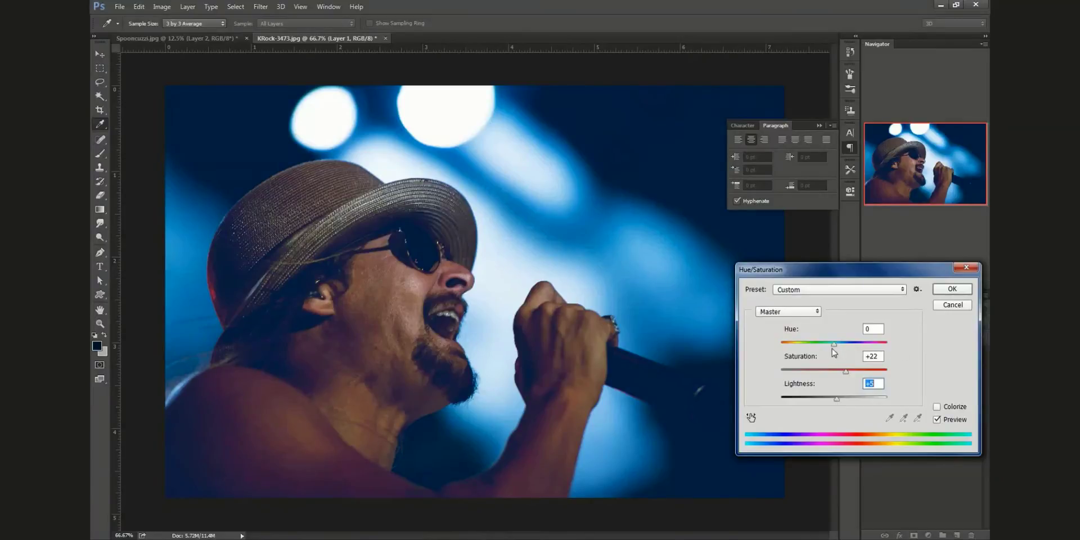
pyautogui.moveTo(835, 344); pyautogui.dragTo(833, 344)
pyautogui.click(953, 290)
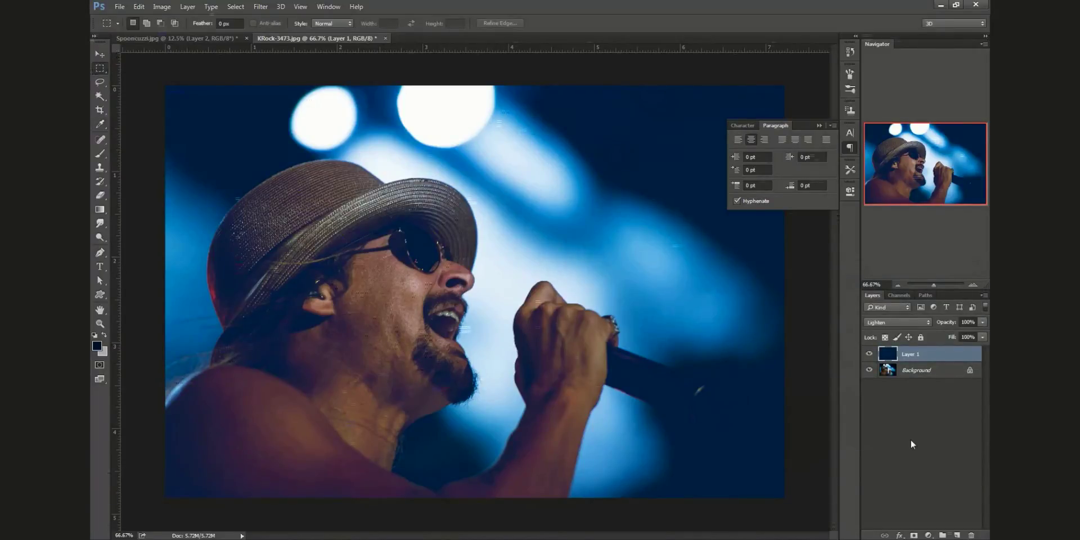
# Lower Layer 1's lightness to -11 in a second Hue/Saturation pass
pyautogui.hotkey('ctrl', 'u')
pyautogui.click(834, 398)
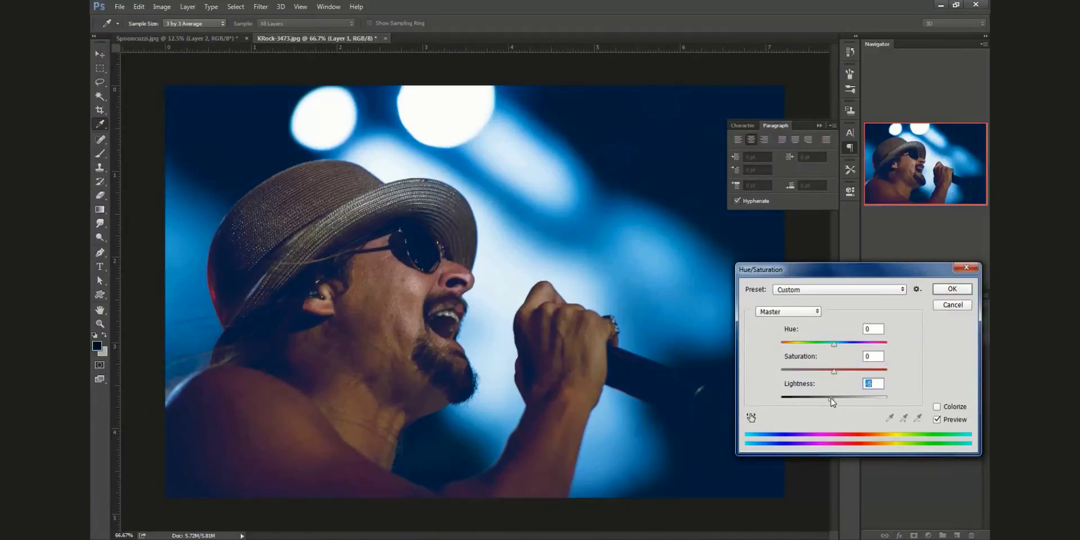
pyautogui.moveTo(832, 398); pyautogui.dragTo(828, 399)
pyautogui.click(948, 290)
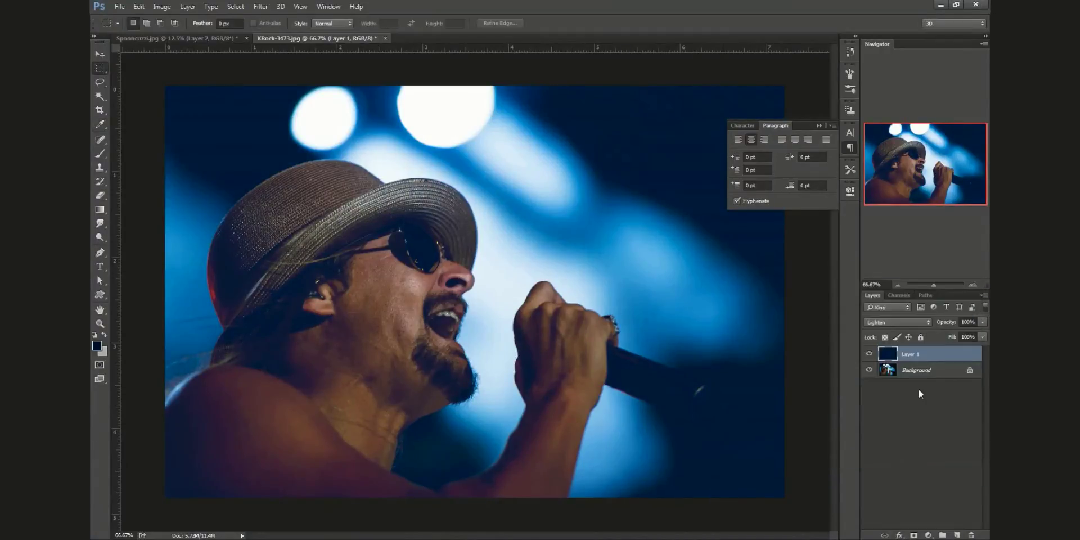
pyautogui.click(870, 355)
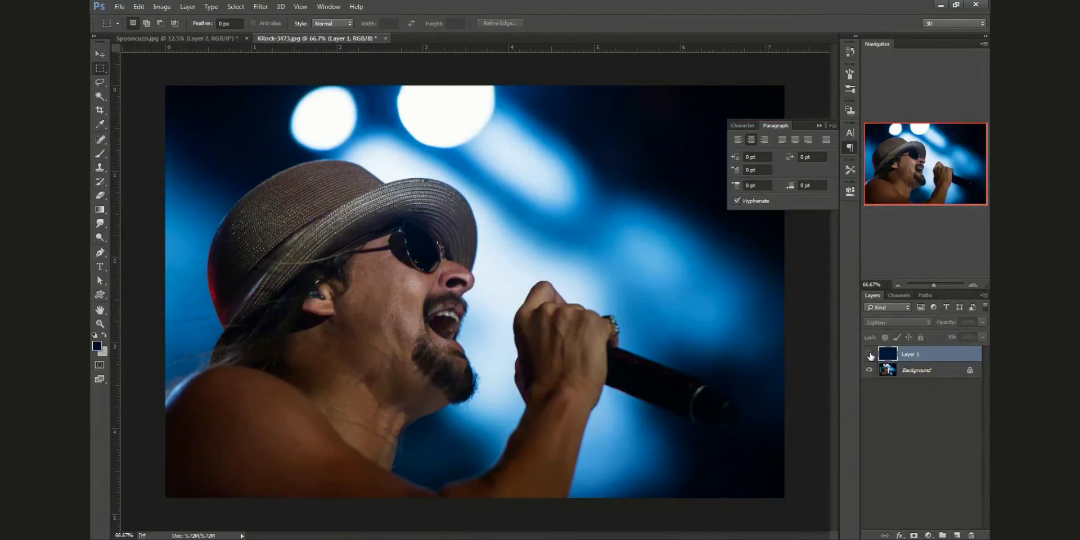
pyautogui.click(870, 354)
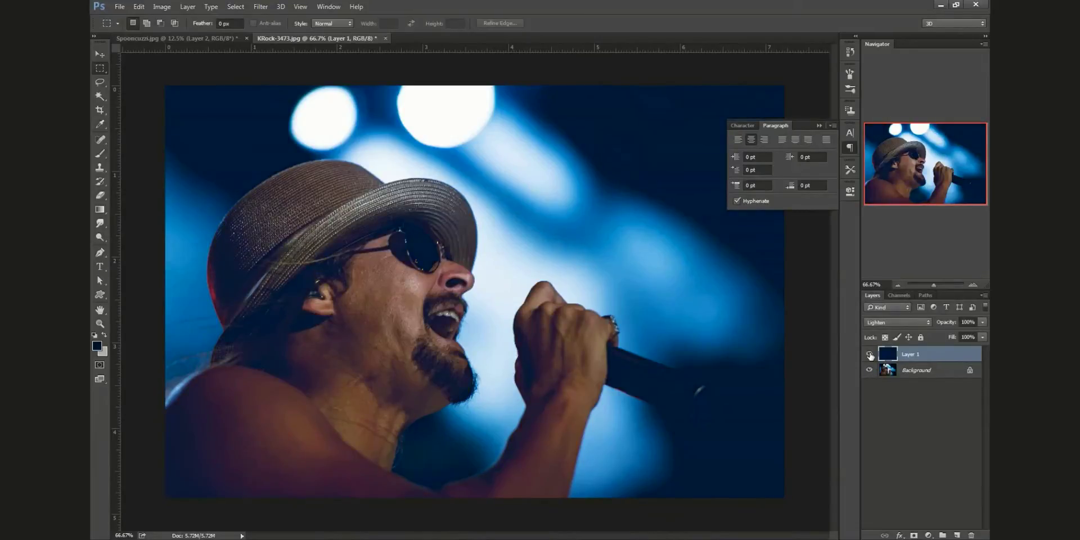